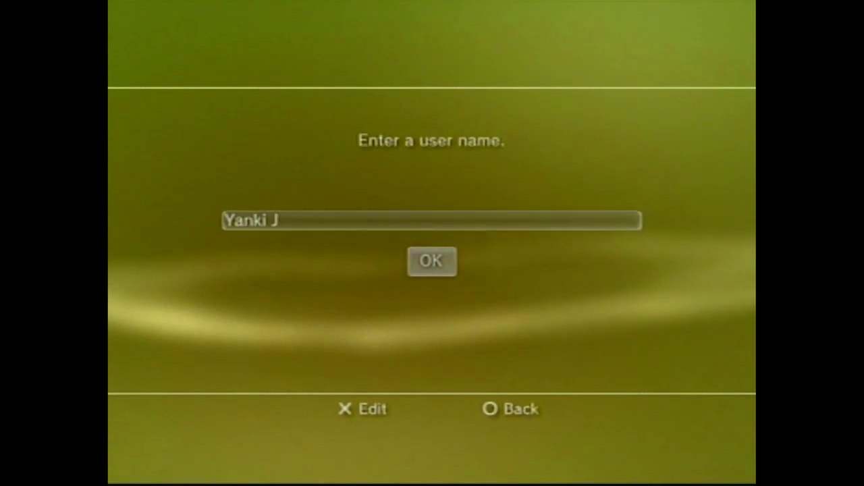
pyautogui.press('Down')
pyautogui.press('Return')
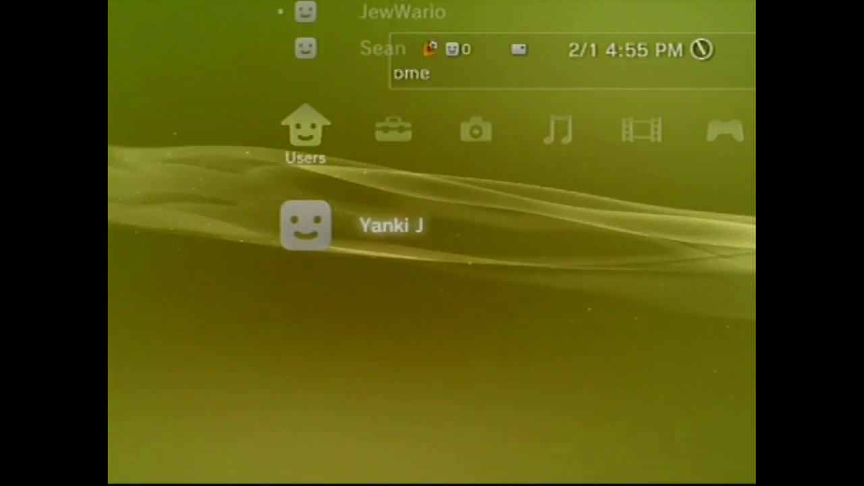
pyautogui.press('Return')
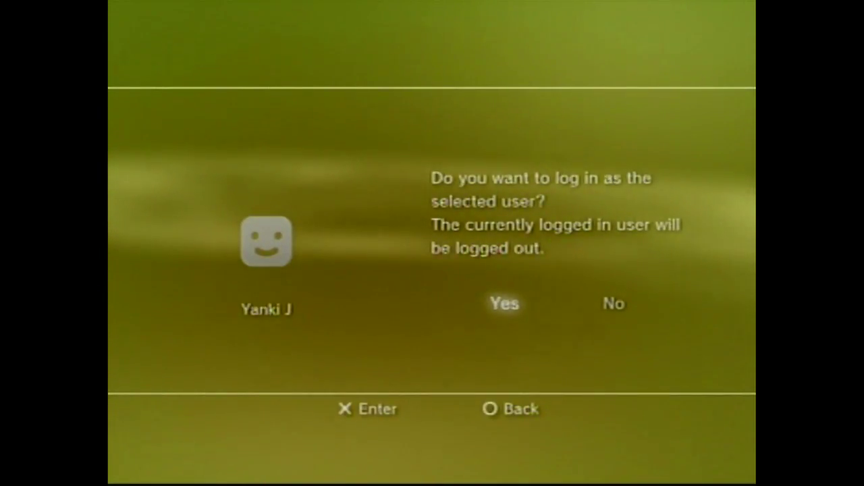
pyautogui.press('Return')
pyautogui.press('Up')
pyautogui.press('Up')
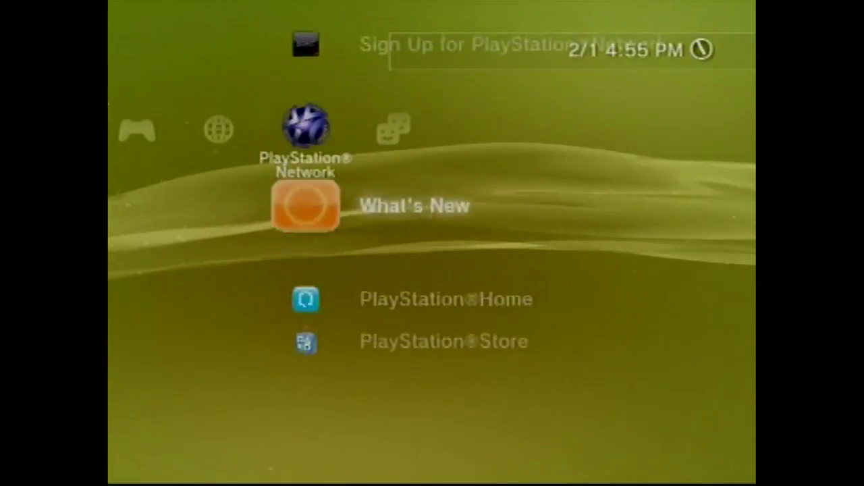
pyautogui.press('Up')
pyautogui.press('Return')
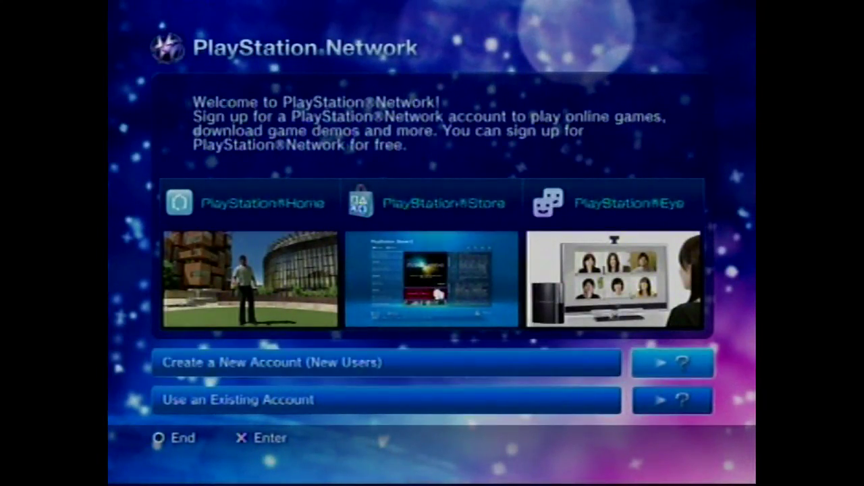
# Create a new account with country 日本, language 日本語 and birth date 1971/04/11.
pyautogui.press('Return')
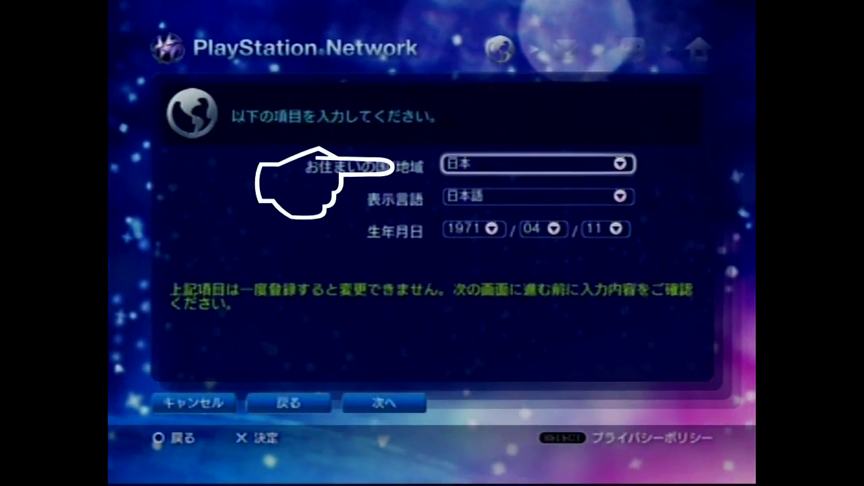
pyautogui.press('Down')
pyautogui.press('Down')
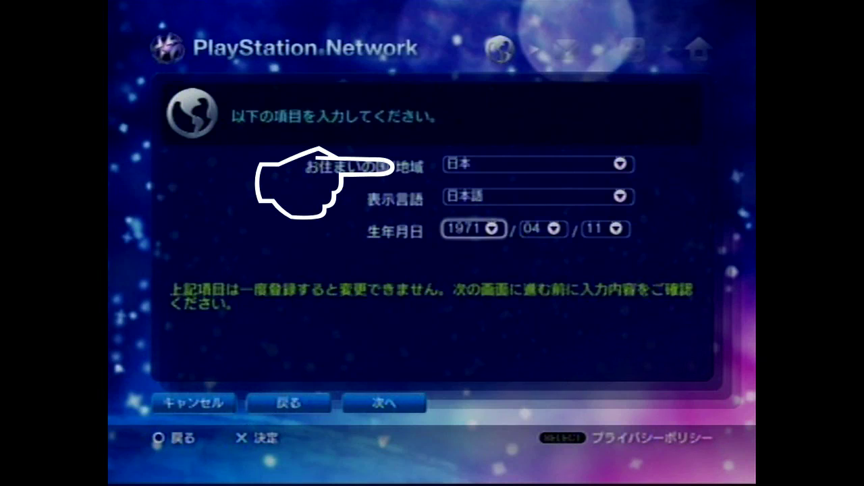
pyautogui.press('Down')
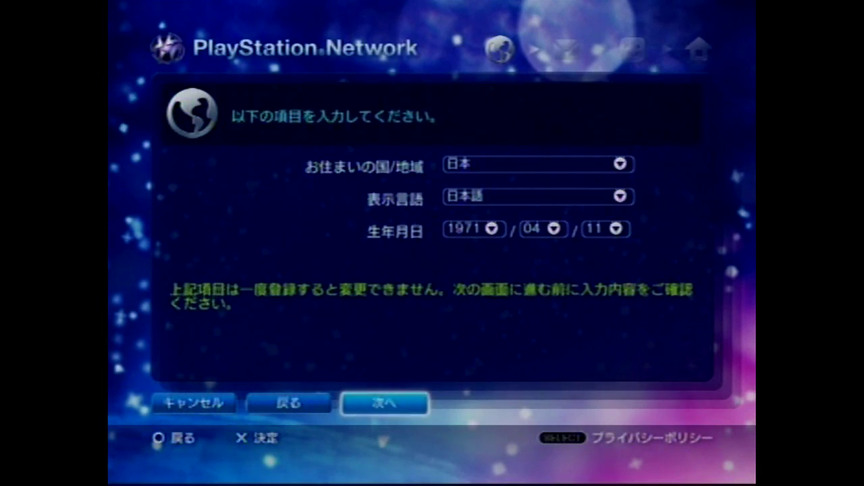
pyautogui.press('Return')
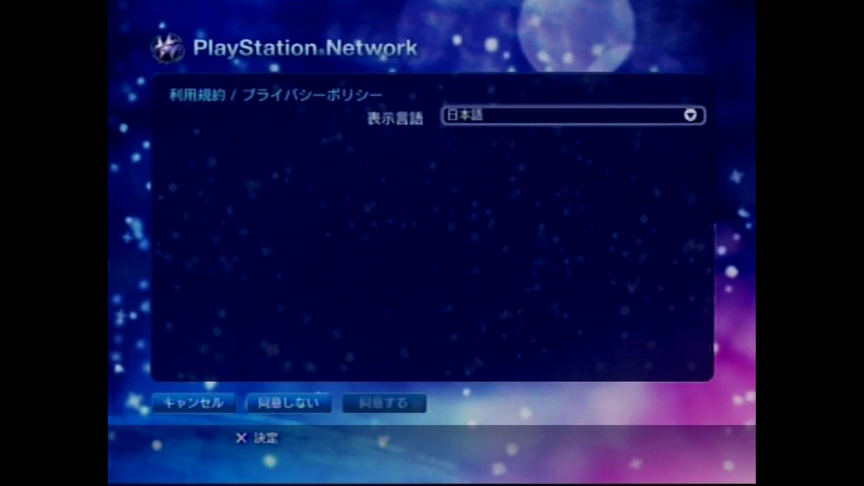
# Scroll through the 利用規約 terms to the end and accept them with 同意する.
pyautogui.press('Down')
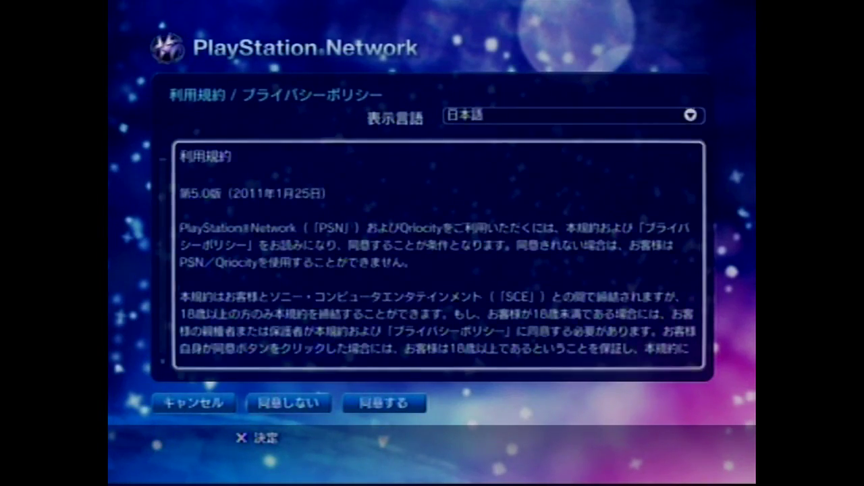
pyautogui.scroll(-4, 438, 254)
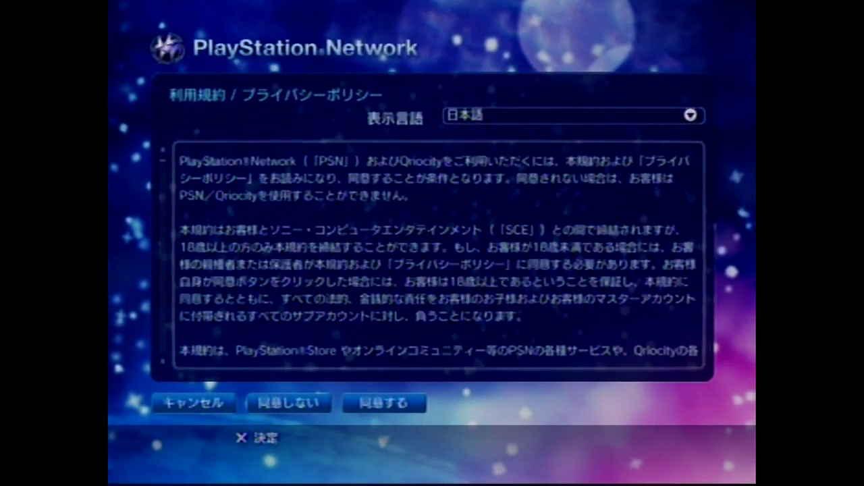
pyautogui.scroll(-15, 438, 254)
pyautogui.scroll(-15, 438, 255)
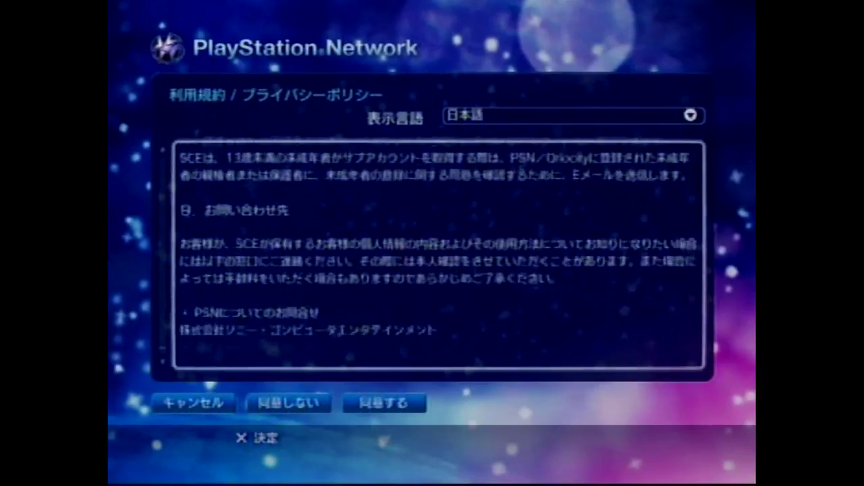
pyautogui.press('Down')
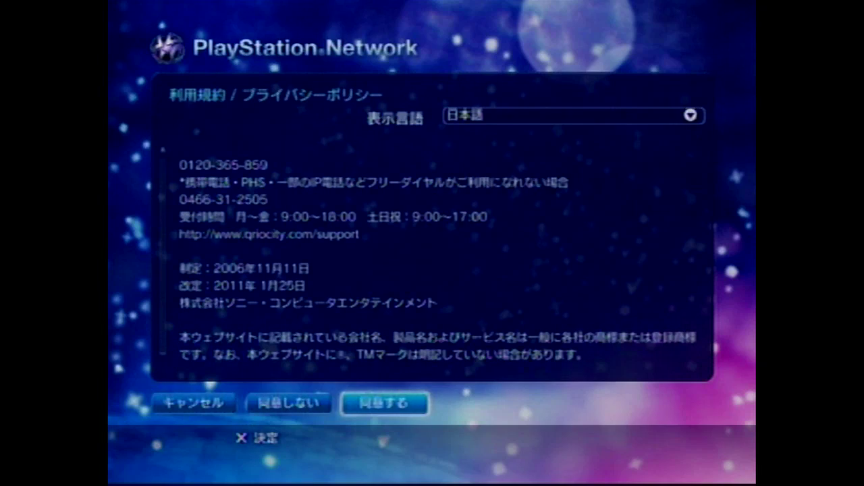
pyautogui.press('Return')
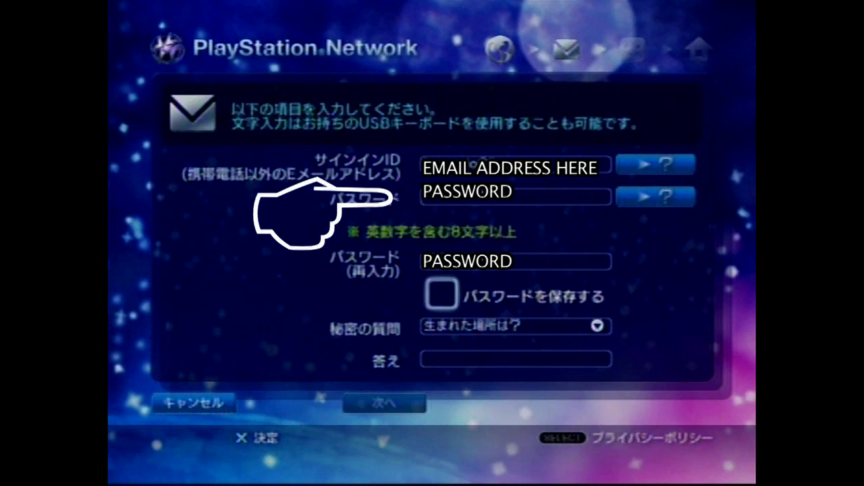
# Turn on パスワードを保存する and move past the password fields to the secret question.
pyautogui.press('space')
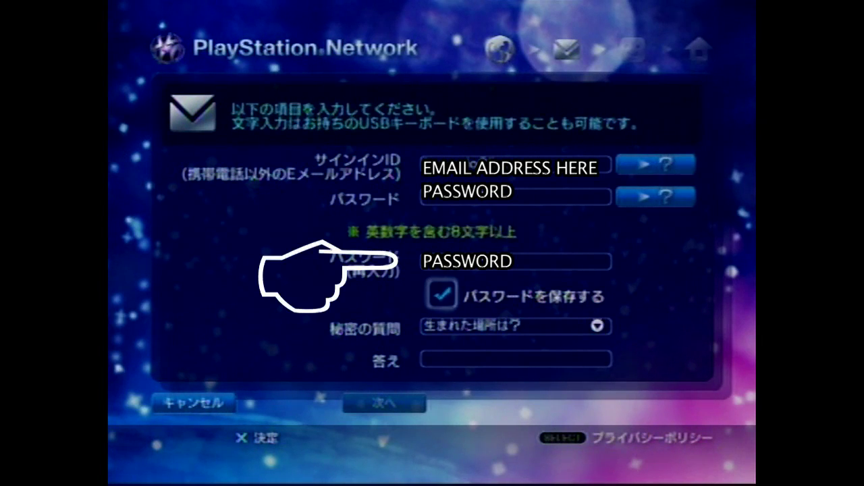
pyautogui.press('space')
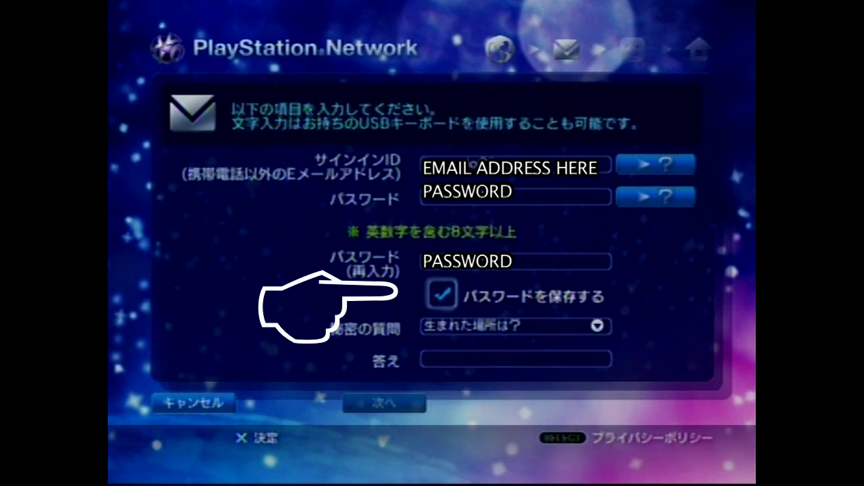
pyautogui.press('space')
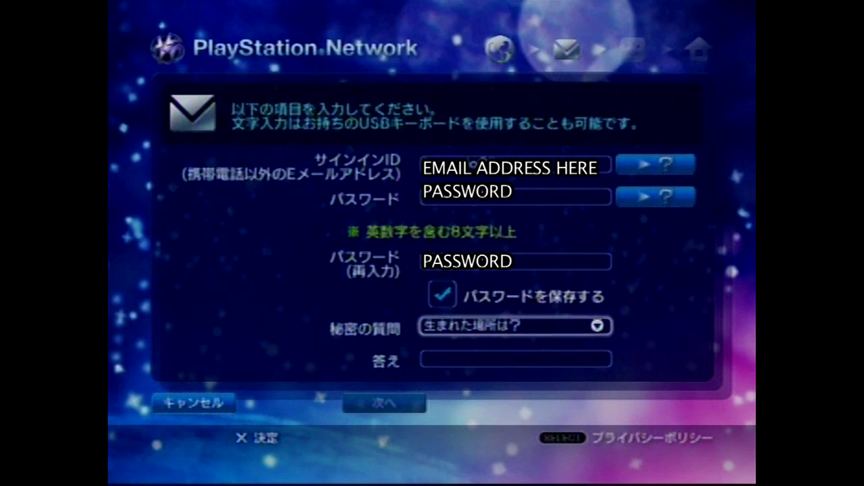
# Keep the 生まれた場所は? question, type the secret answer, and continue.
pyautogui.press('Return')
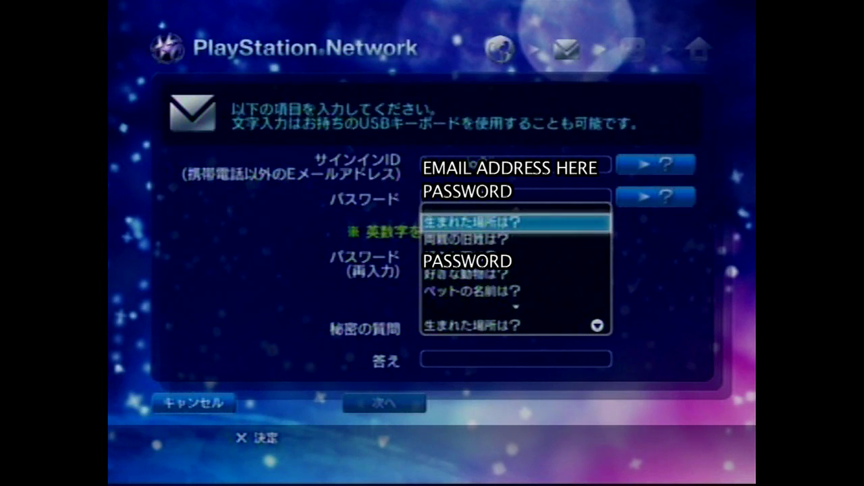
pyautogui.press('Return')
pyautogui.press('Down')
pyautogui.press('Return')
pyautogui.write('ああ')
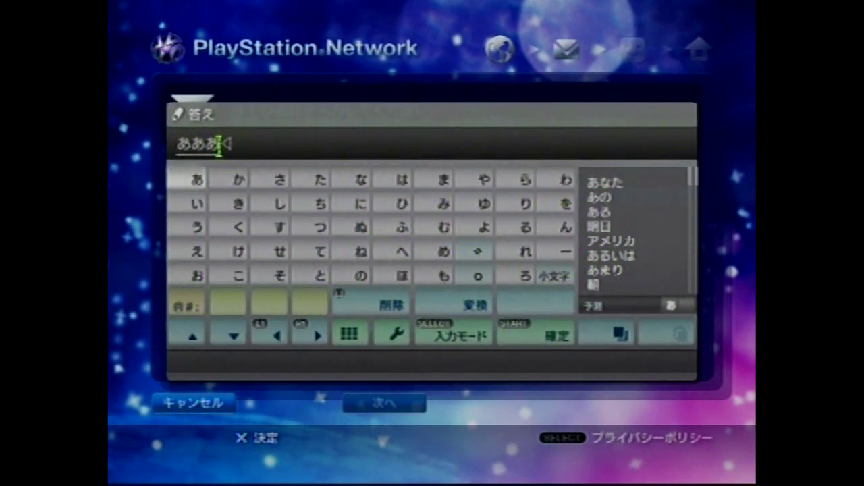
pyautogui.press('Down')
pyautogui.press('Down')
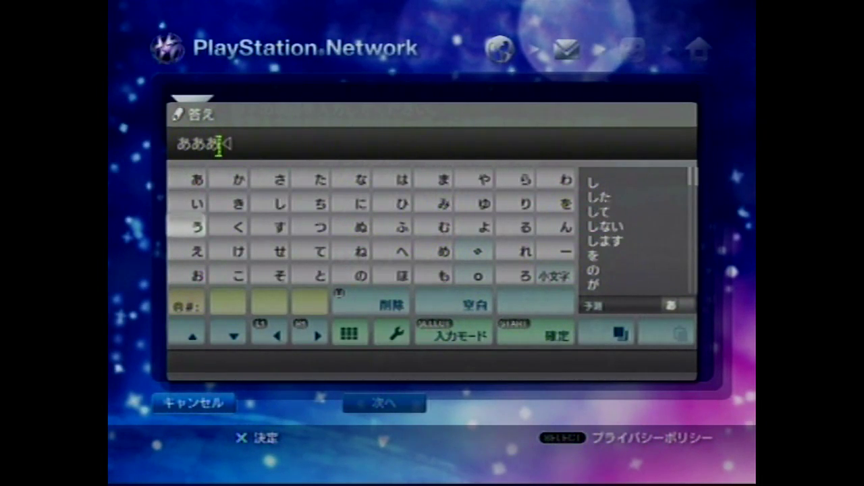
pyautogui.press('Return')
pyautogui.press('Down')
pyautogui.press('Return')
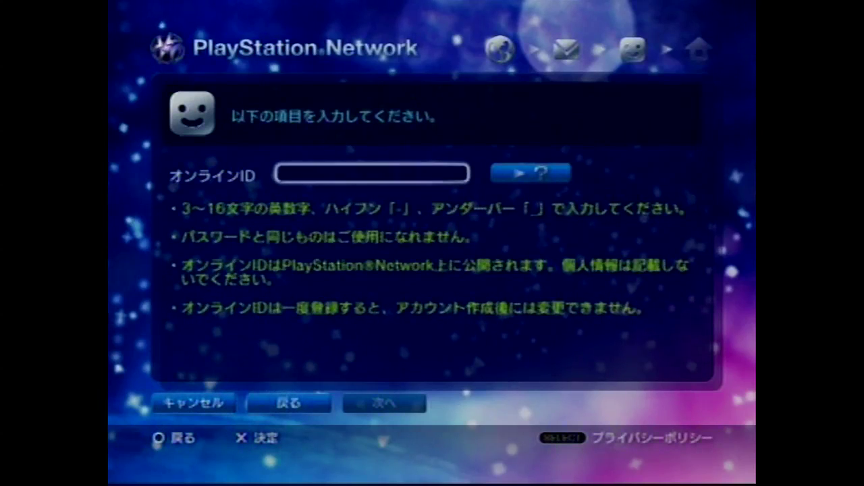
# Enter the Online ID Yanki_J, pass the availability check, and continue to the name form.
pyautogui.press('Return')
pyautogui.write('Yank')
pyautogui.press('Up')
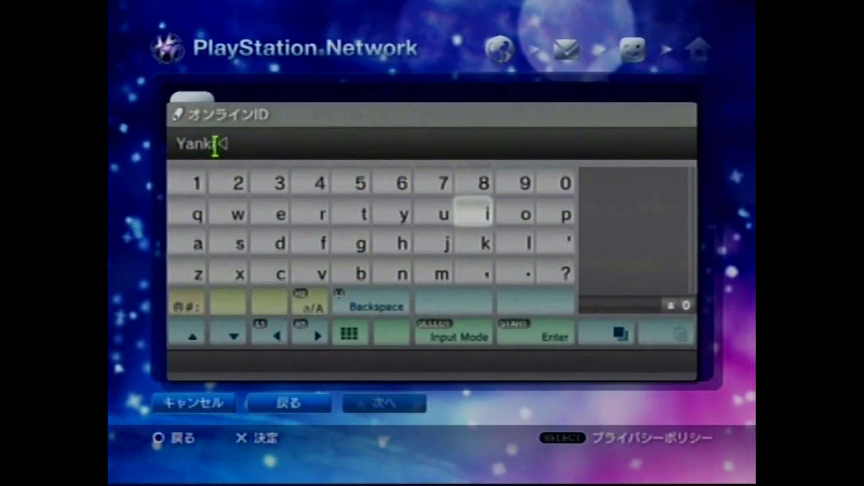
pyautogui.write('i_J')
pyautogui.press('Return')
pyautogui.press('Return')
pyautogui.press('Right')
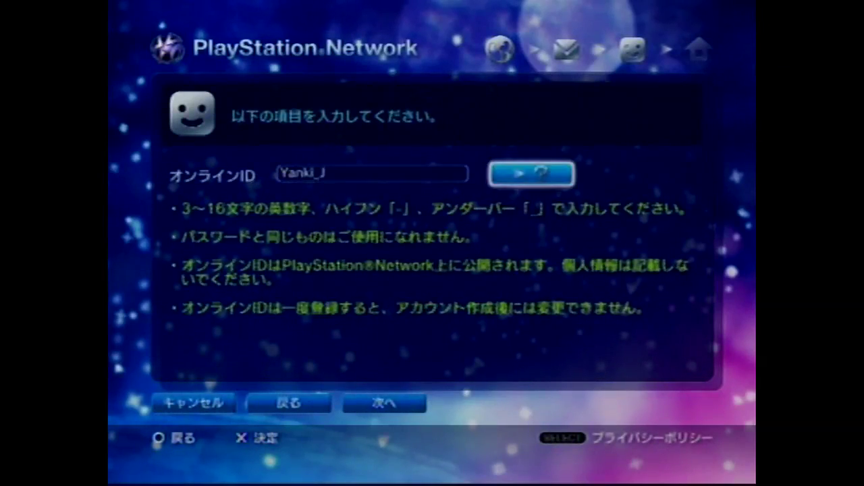
pyautogui.press('Down')
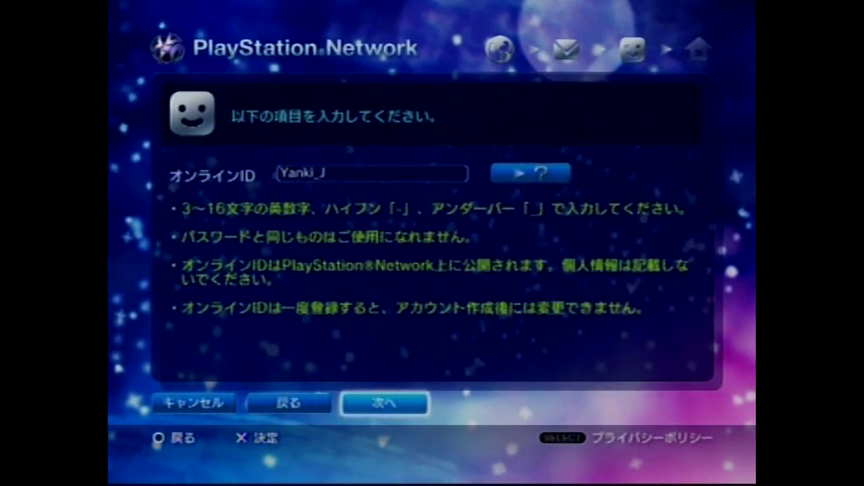
pyautogui.press('Return')
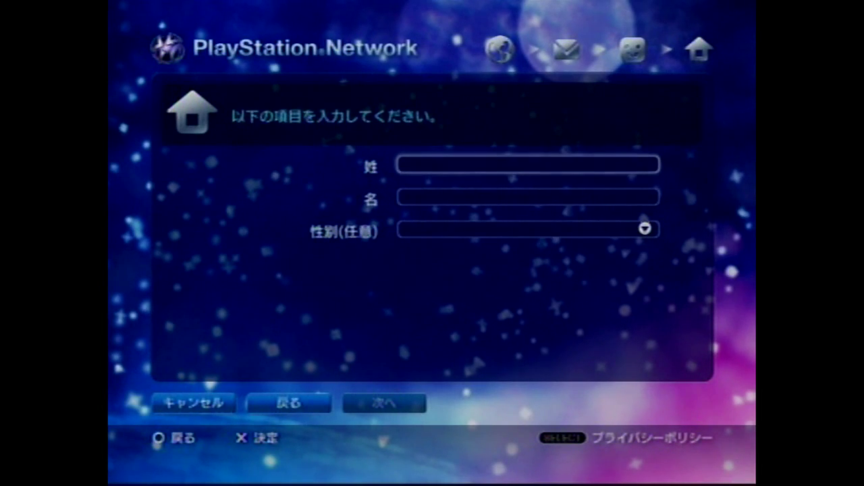
# Enter the family name and given name using the on-screen kana keyboard.
pyautogui.press('Down')
pyautogui.press('Up')
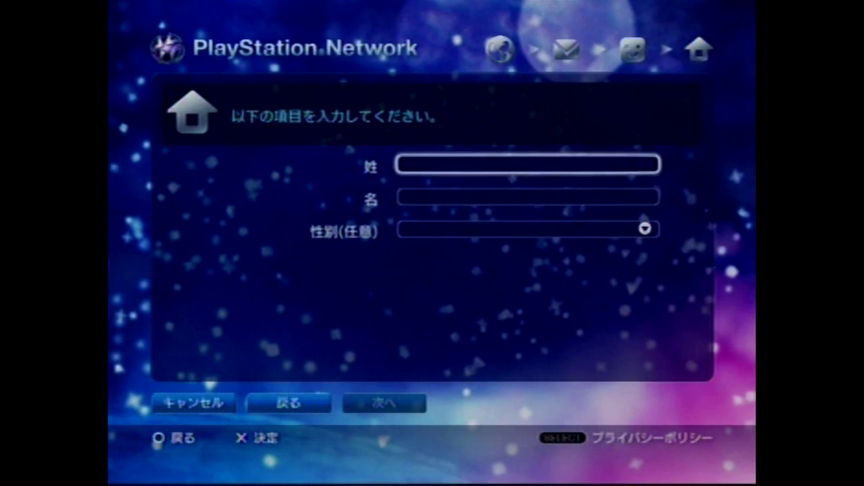
pyautogui.press('Return')
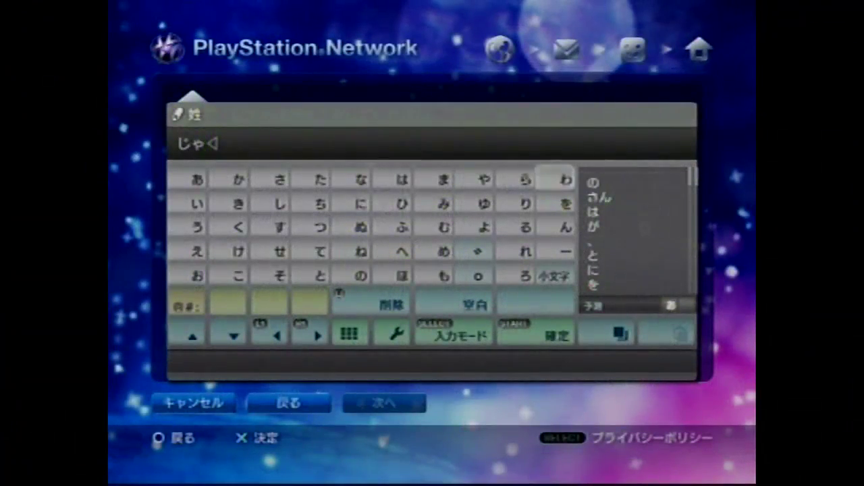
pyautogui.press('Left')
pyautogui.press('Left')
pyautogui.press('Left')
pyautogui.press('Left')
pyautogui.press('Left')
pyautogui.press('Left')
pyautogui.press('Left')
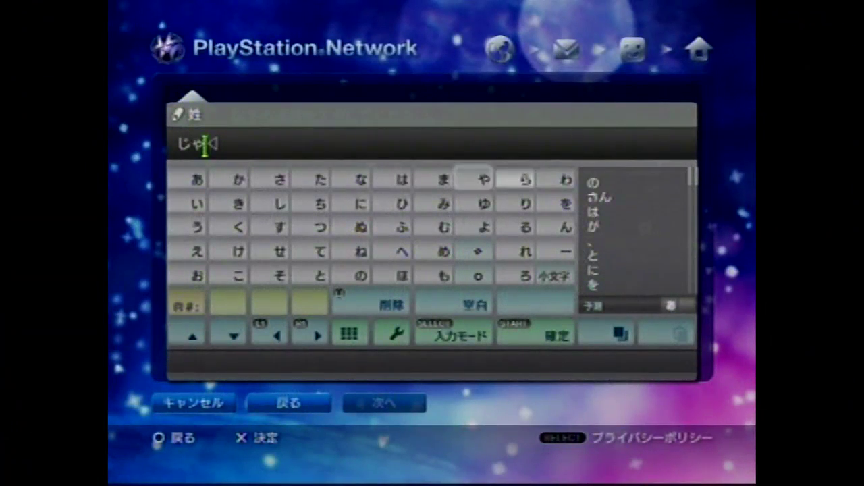
pyautogui.press('Down')
pyautogui.press('Down')
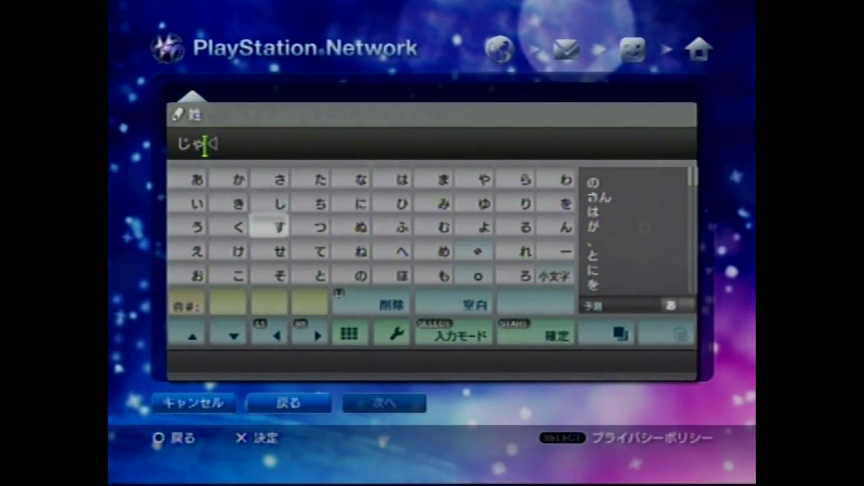
pyautogui.press('Return')
pyautogui.press('Right')
pyautogui.press('Down')
pyautogui.press('Return')
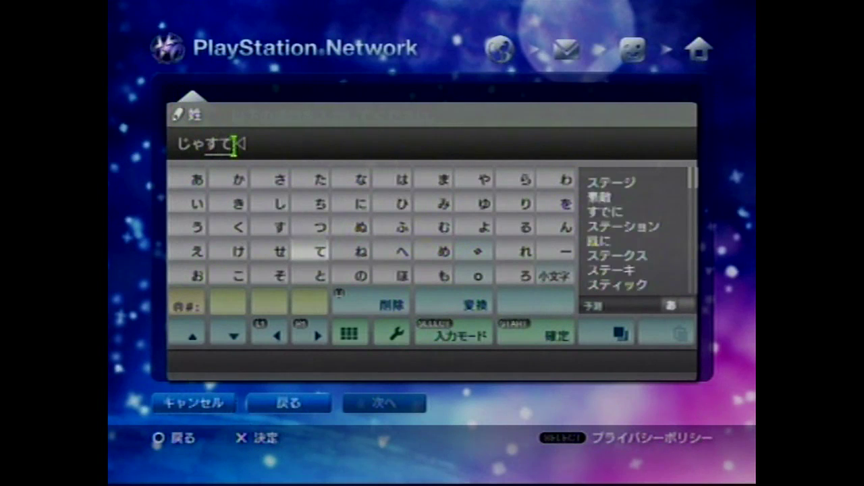
pyautogui.press('Right')
pyautogui.press('Right')
pyautogui.press('Right')
pyautogui.press('Right')
pyautogui.press('Right')
pyautogui.press('Right')
pyautogui.press('Up')
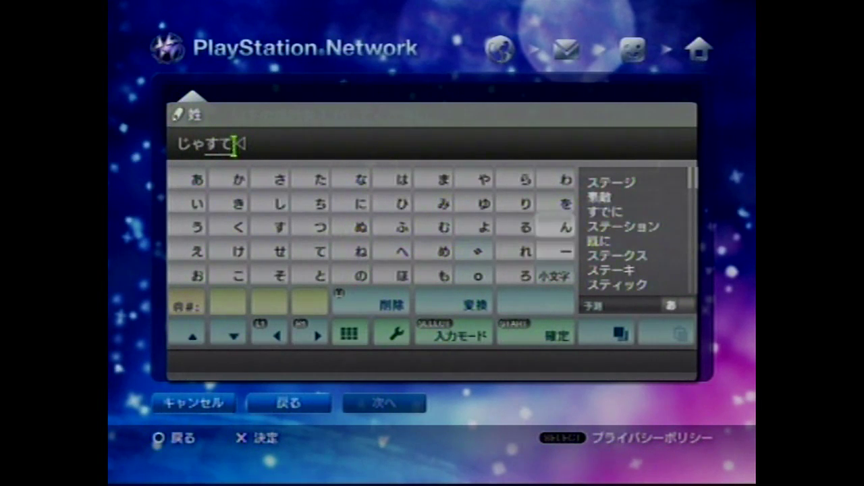
pyautogui.press('Return')
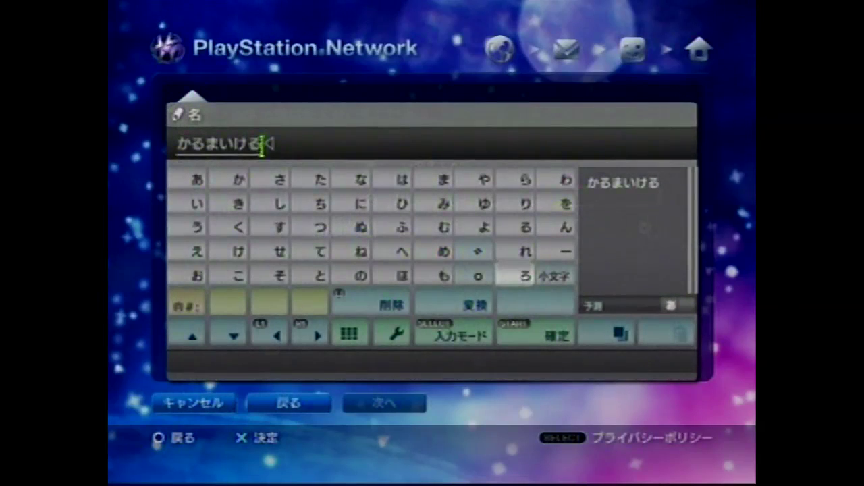
pyautogui.press('Return')
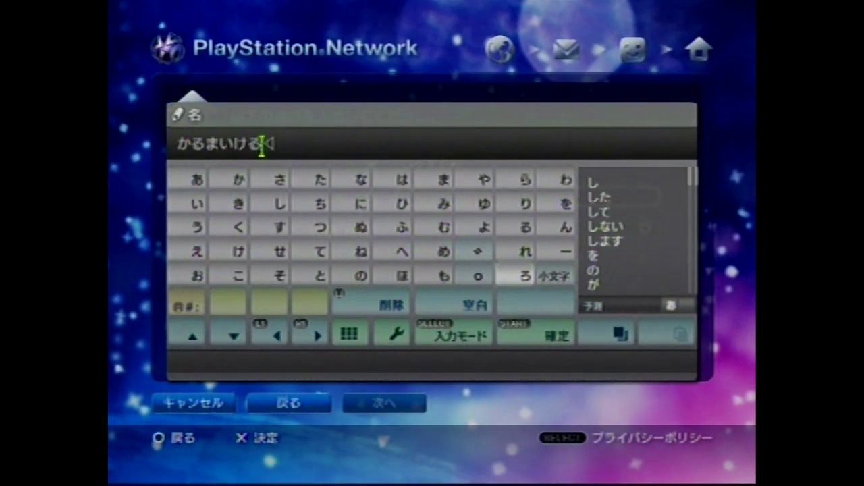
pyautogui.press('Return')
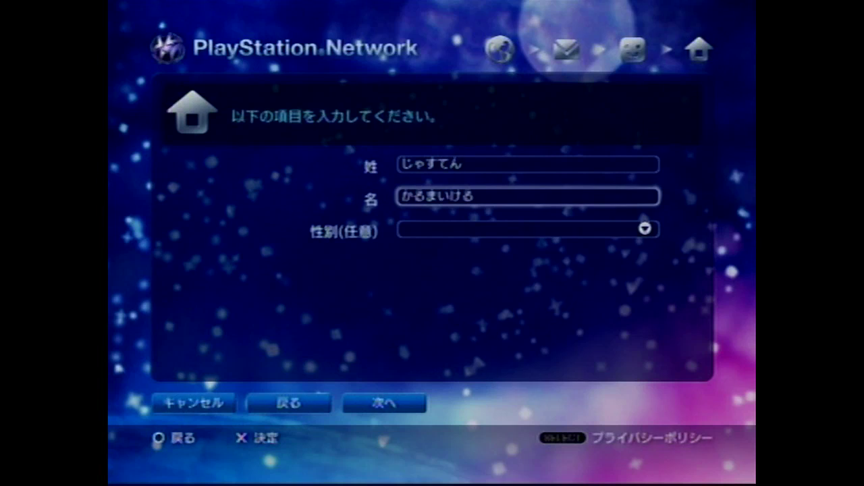
# Set the 性別 gender dropdown to 男性 (male).
pyautogui.press('Down')
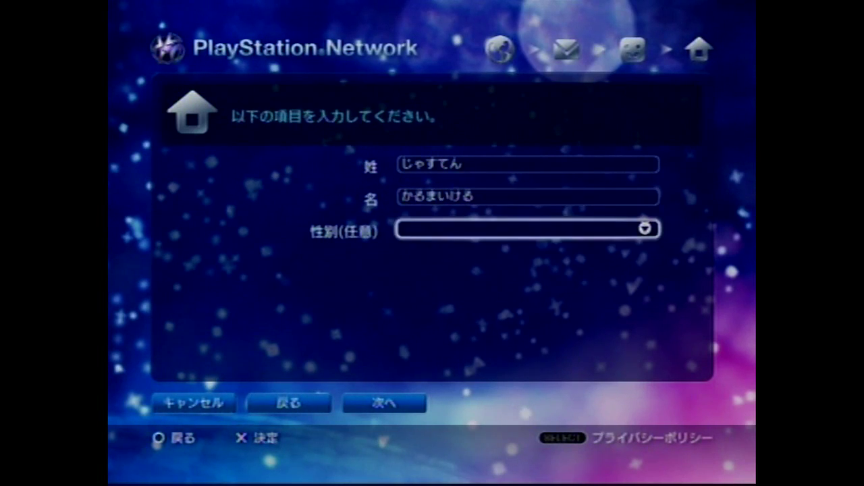
pyautogui.press('Return')
pyautogui.press('Down')
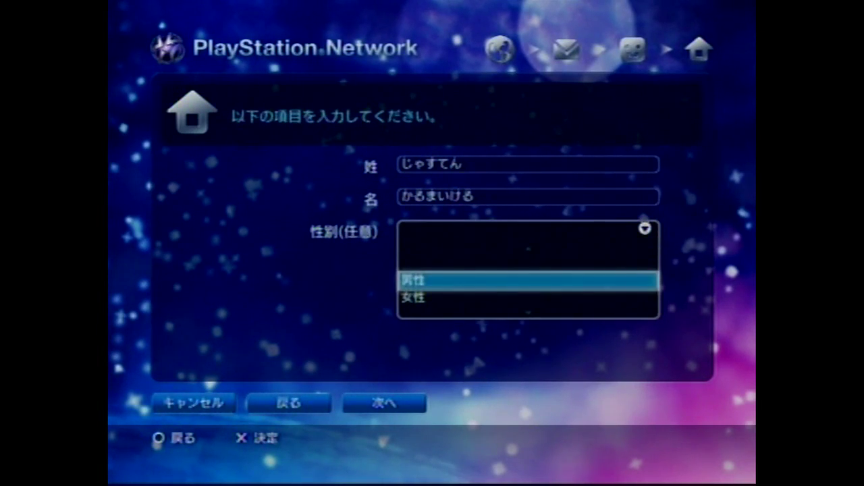
pyautogui.press('Return')
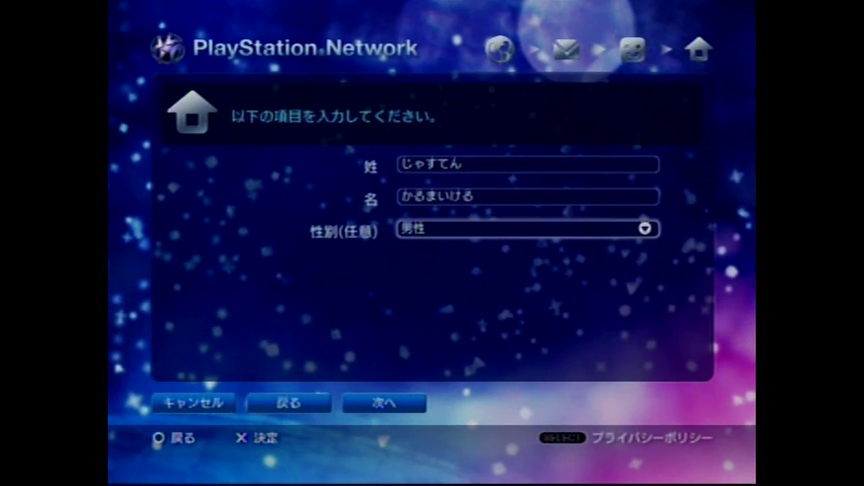
pyautogui.press('Down')
# Enter the postal code on the keypad and choose a prefecture from 都道府県.
pyautogui.press('Return')
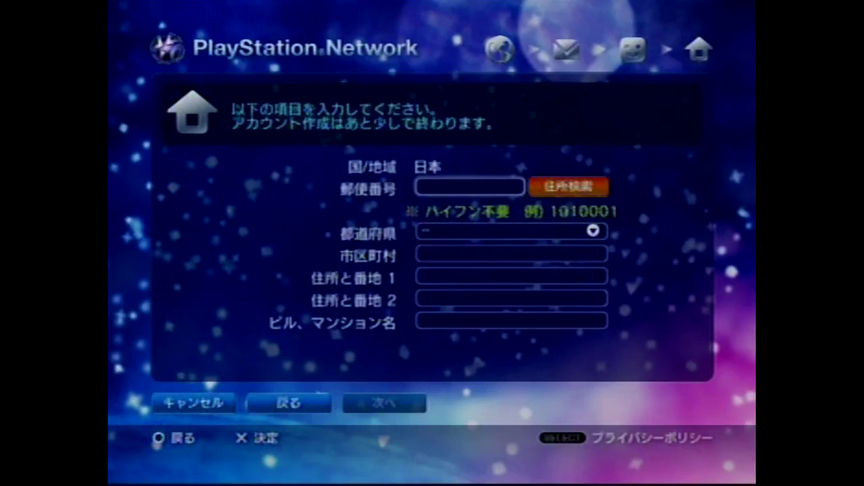
pyautogui.press('Return')
pyautogui.press('Left')
pyautogui.press('Up')
pyautogui.press('Escape')
pyautogui.press('Down')
pyautogui.press('Return')
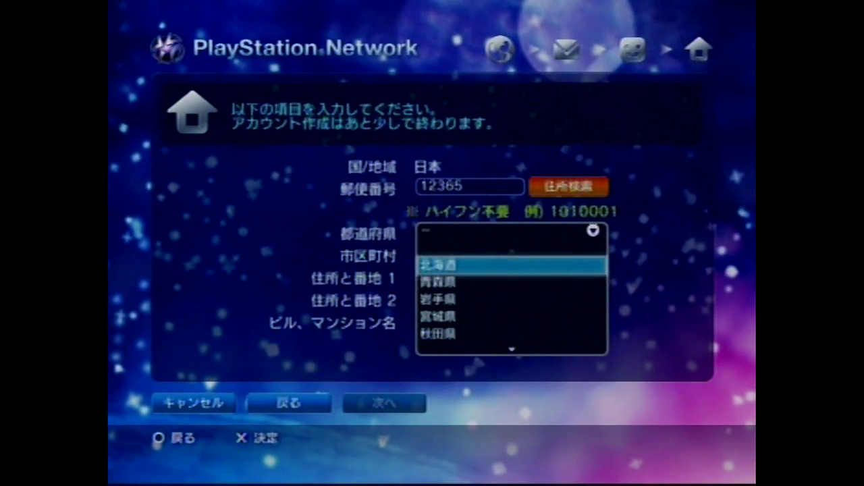
pyautogui.press('Down')
pyautogui.press('Down')
pyautogui.press('Down')
pyautogui.press('Down')
pyautogui.press('Down')
pyautogui.press('Down')
pyautogui.press('Down')
pyautogui.press('Down')
pyautogui.press('Down')
pyautogui.press('Down')
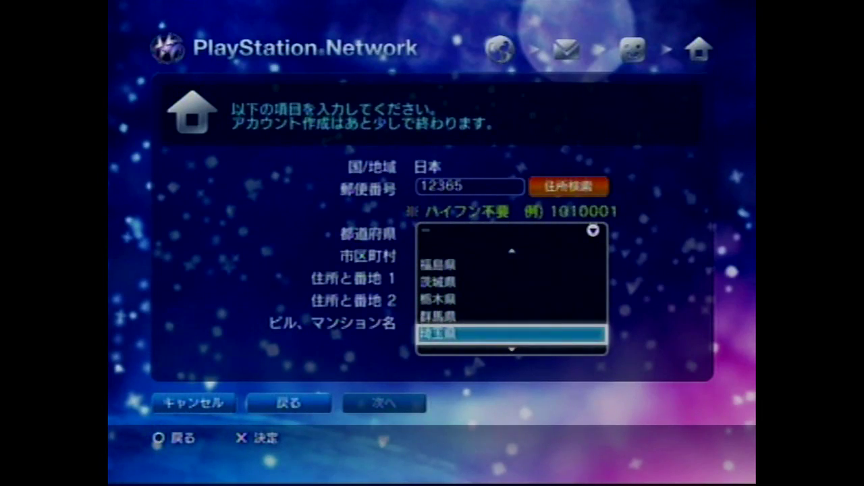
pyautogui.press('Down')
pyautogui.press('Down')
pyautogui.press('Down')
pyautogui.press('Down')
pyautogui.press('Down')
pyautogui.press('Down')
pyautogui.press('Down')
pyautogui.press('Down')
pyautogui.press('Down')
pyautogui.press('Down')
pyautogui.press('Down')
pyautogui.press('Down')
pyautogui.press('Down')
pyautogui.press('Down')
pyautogui.press('Down')
pyautogui.press('Down')
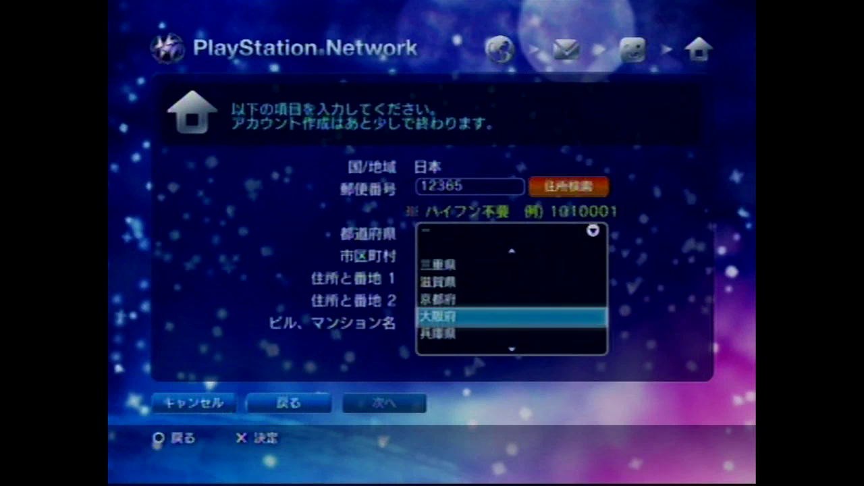
pyautogui.press('Return')
# Fill in the city, address lines and building name, then submit the address.
pyautogui.press('Down')
pyautogui.press('Return')
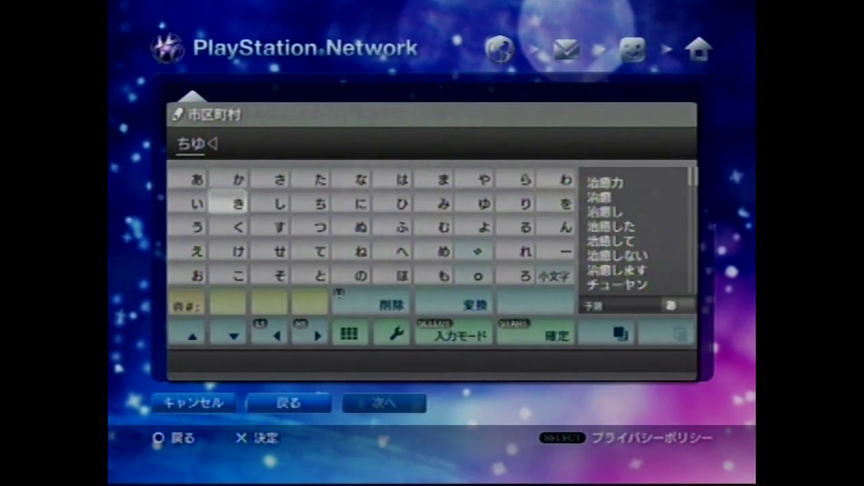
pyautogui.press('Right')
pyautogui.press('Right')
pyautogui.press('Right')
pyautogui.press('Right')
pyautogui.press('Right')
pyautogui.press('Right')
pyautogui.press('Right')
pyautogui.press('Down')
pyautogui.press('Down')
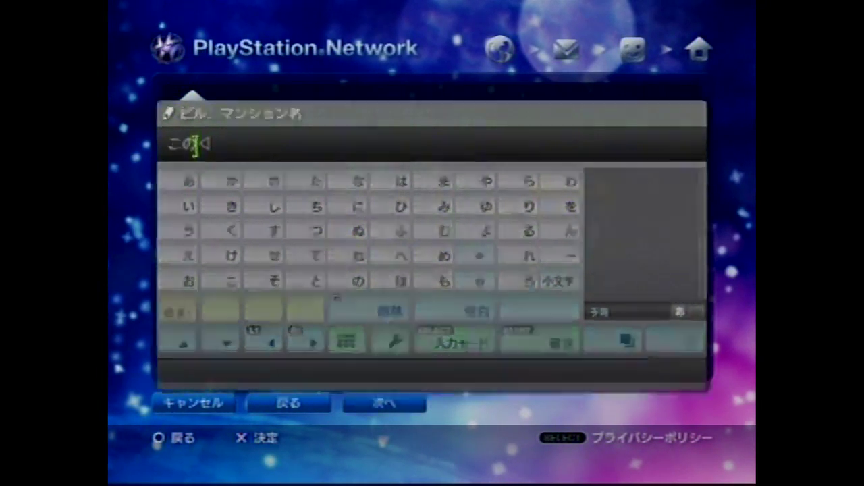
pyautogui.press('Return')
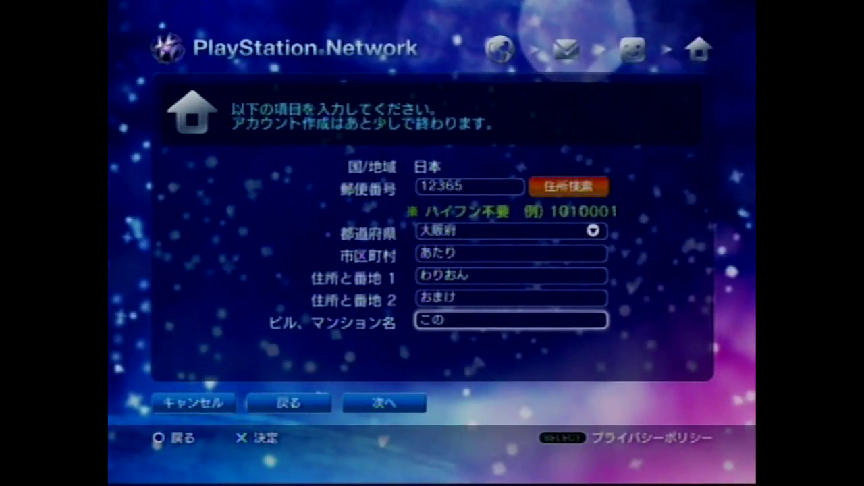
pyautogui.press('Down')
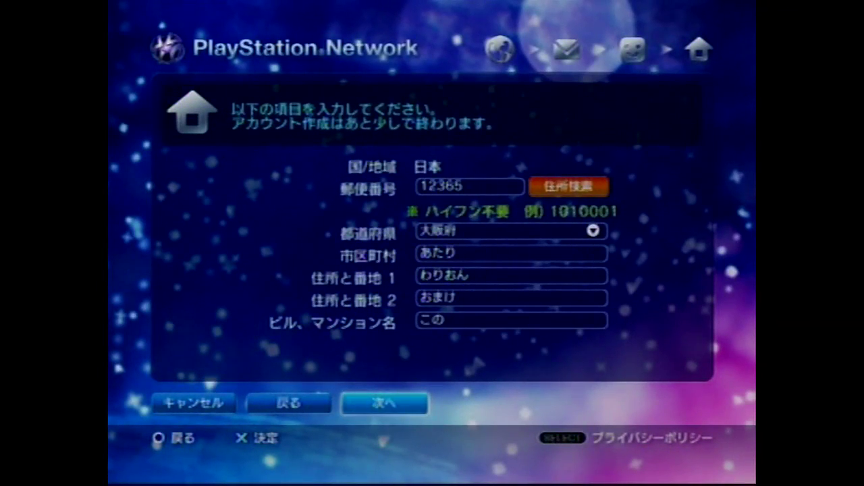
pyautogui.press('Return')
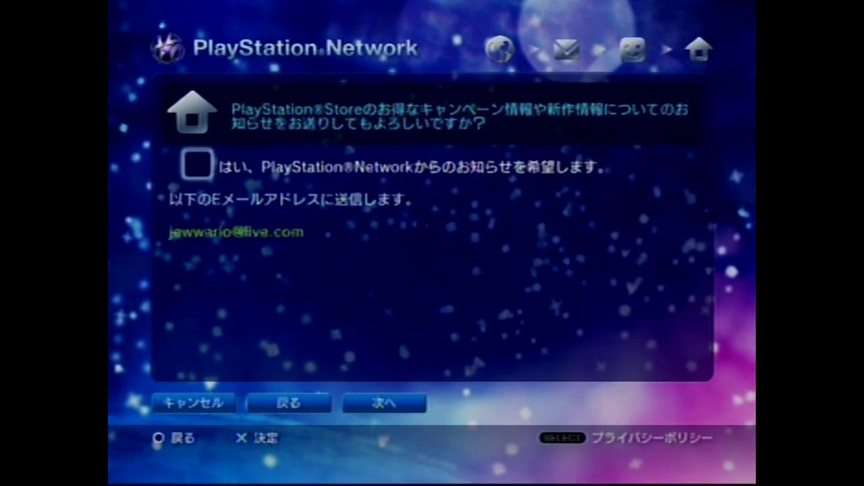
# Leave the お知らせ newsletter unticked, review the summary and confirm with 確定.
pyautogui.click(384, 402)
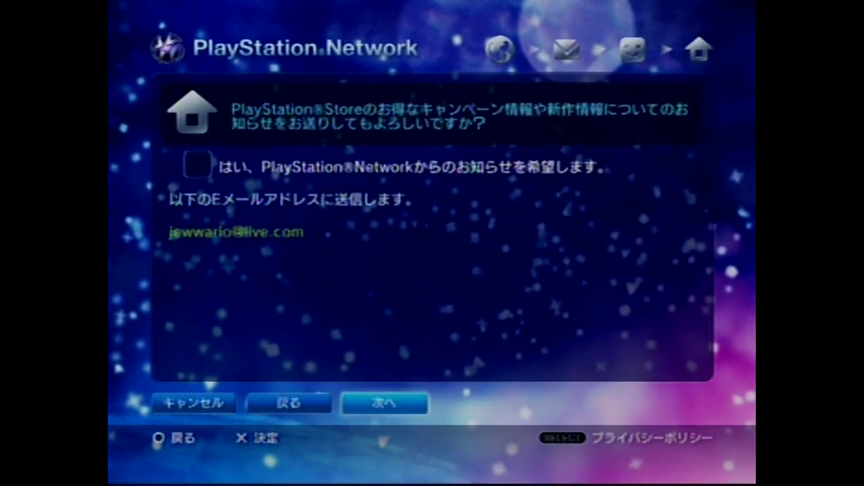
pyautogui.press('Return')
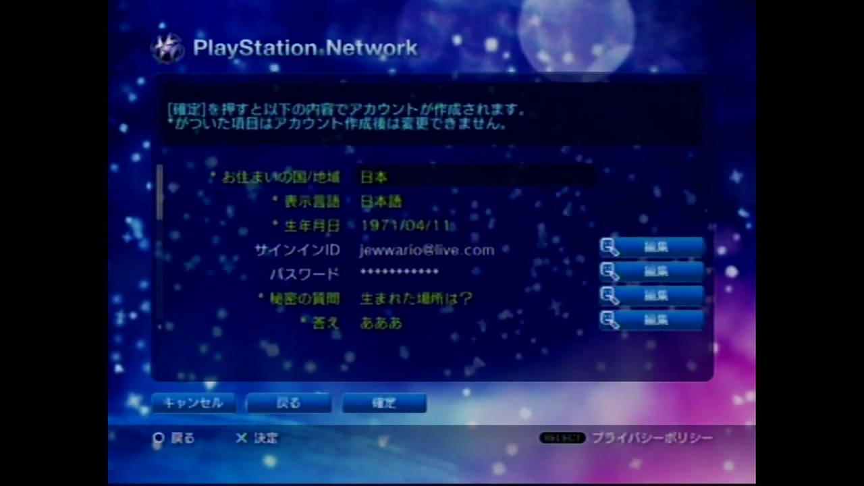
pyautogui.press('Down')
pyautogui.press('Down')
pyautogui.press('Down')
pyautogui.press('Down')
pyautogui.press('Down')
pyautogui.press('Down')
pyautogui.press('Down')
pyautogui.press('Down')
pyautogui.press('Down')
pyautogui.press('Down')
pyautogui.press('Down')
pyautogui.press('Down')
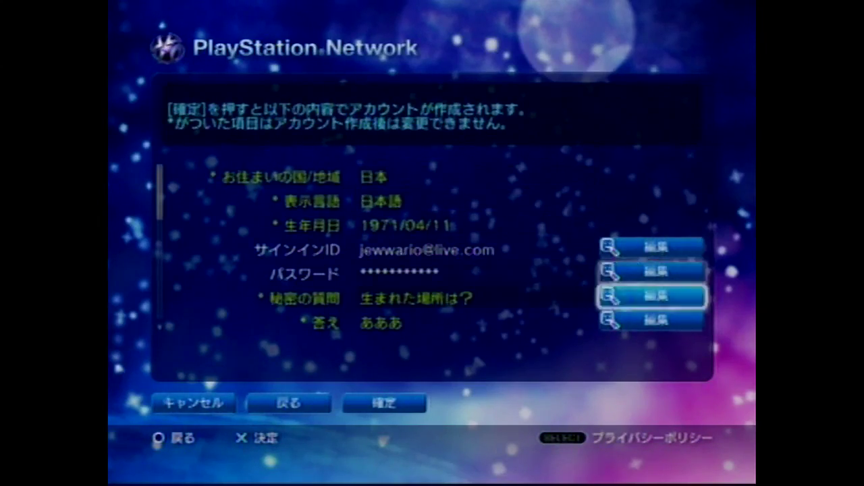
pyautogui.press('Return')
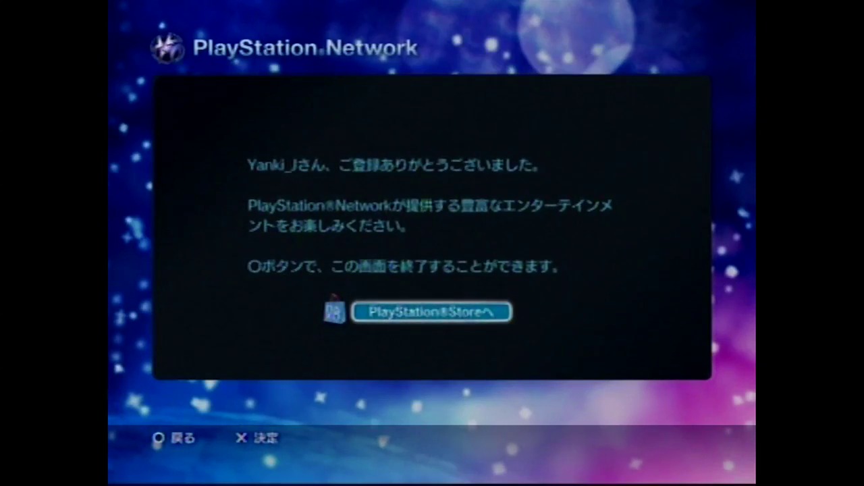
# Choose 'PlayStation Storeへ' on the thank-you screen.
pyautogui.press('Return')
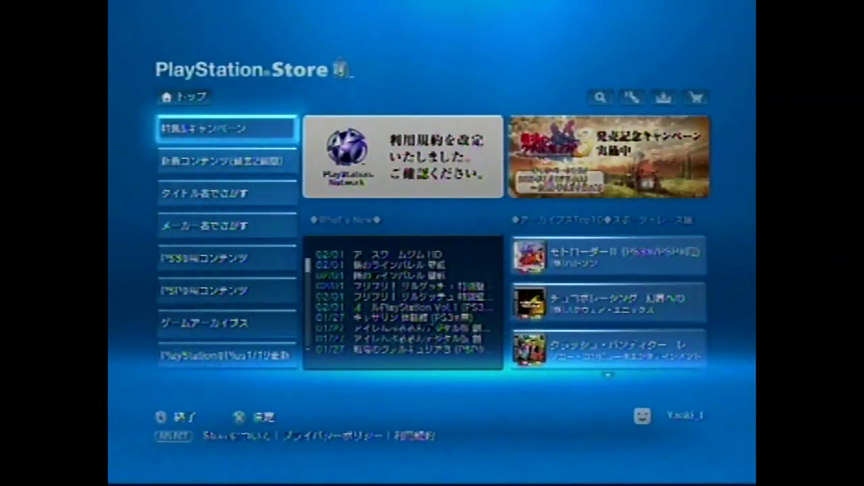
# Redeem a code via コード番号の入力 to charge the wallet to ¥10,000.
pyautogui.press('Right')
pyautogui.press('Right')
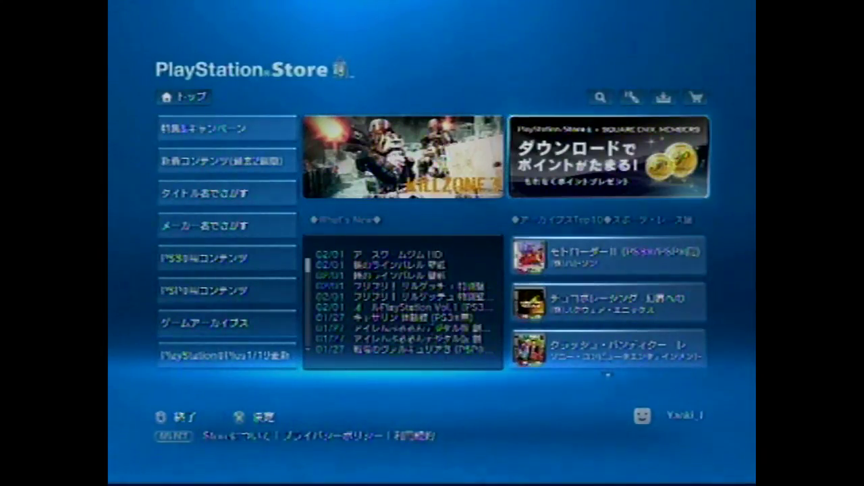
pyautogui.press('Up')
pyautogui.press('Left')
pyautogui.press('Left')
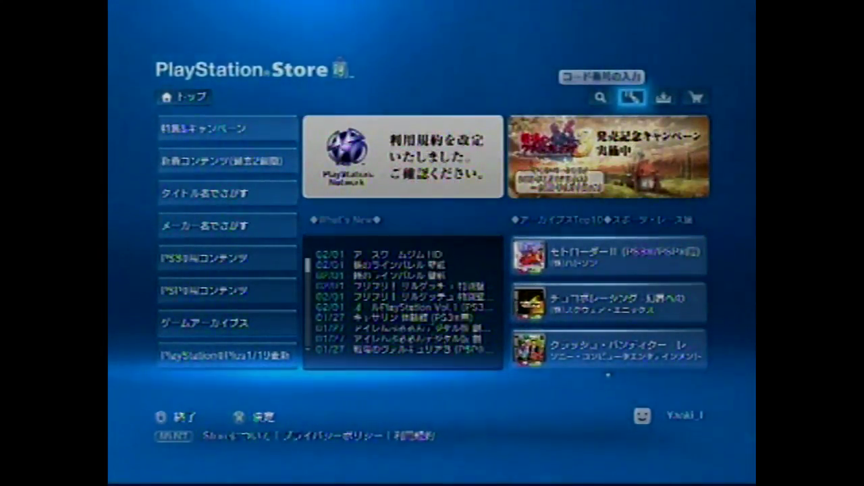
pyautogui.press('Return')
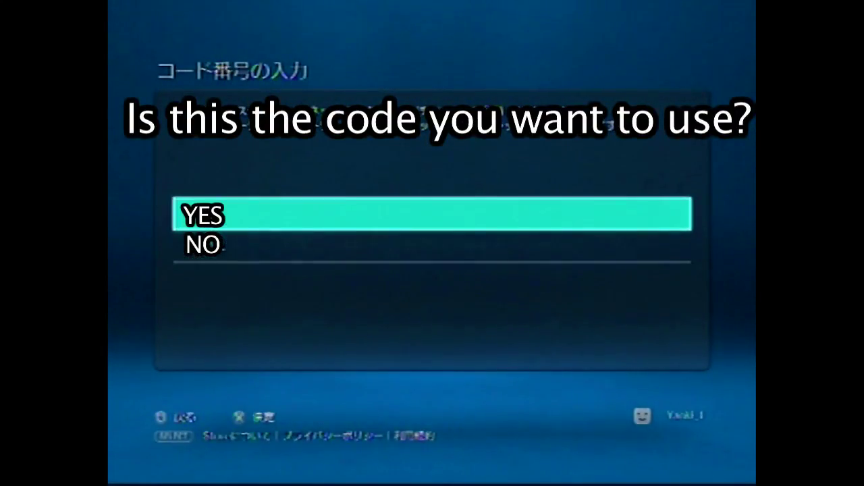
pyautogui.press('Return')
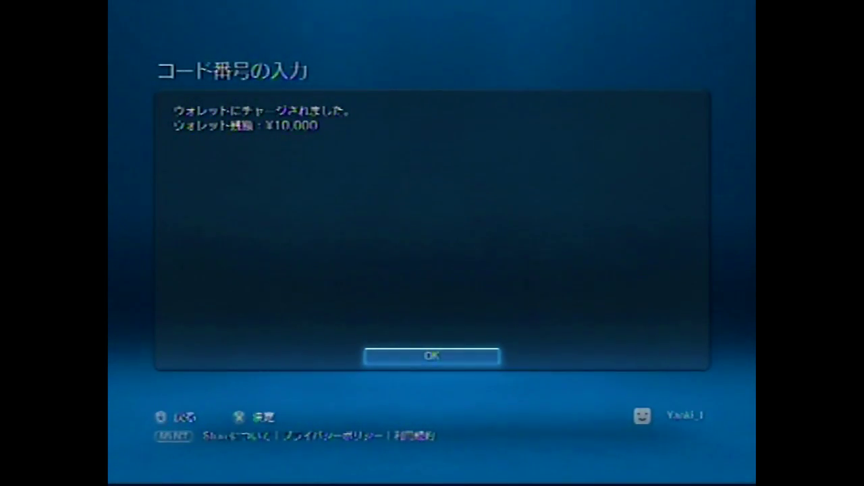
pyautogui.press('Return')
# Browse the ゲームアーカイブス titles and settle on LSD.
pyautogui.press('Right')
pyautogui.press('Right')
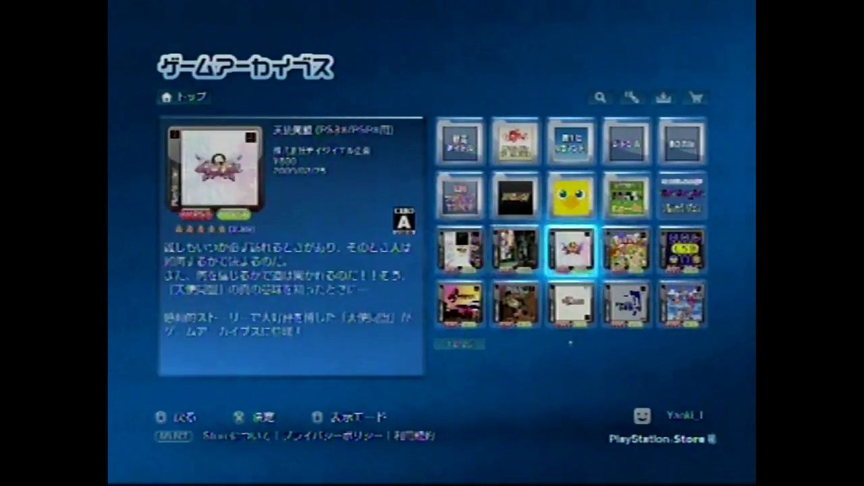
pyautogui.press('Right')
pyautogui.press('Right')
pyautogui.press('Down')
pyautogui.press('Up')
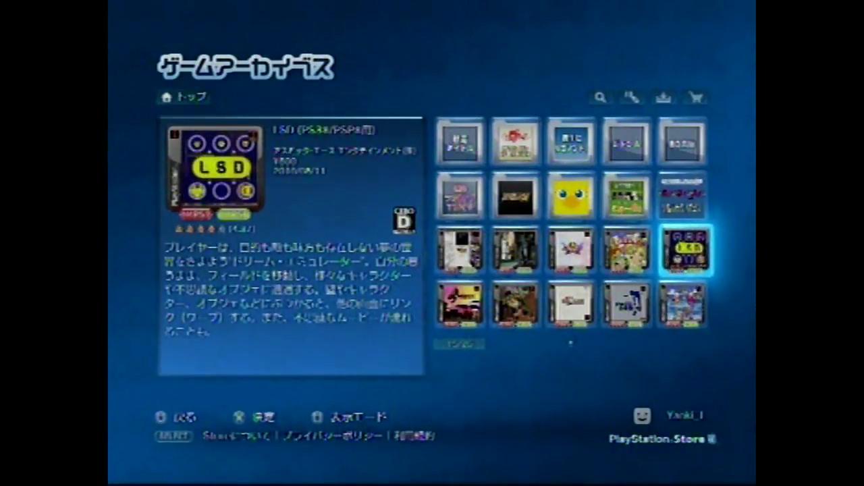